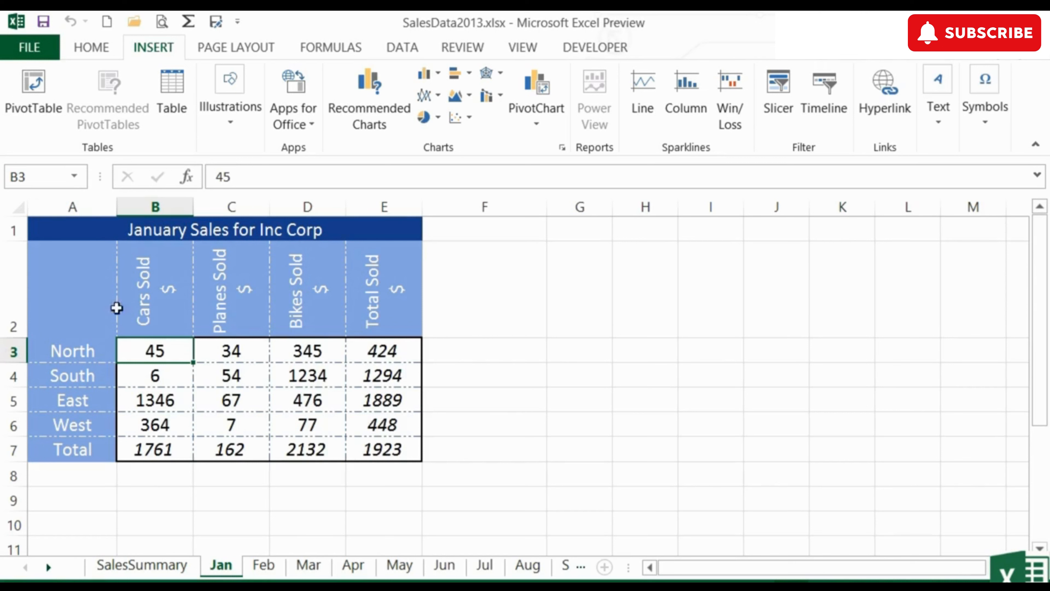
# Select the January data in A2:D6, leaving out the totals, and open the recommended charts for it
pyautogui.moveTo(100, 286); pyautogui.dragTo(301, 423)
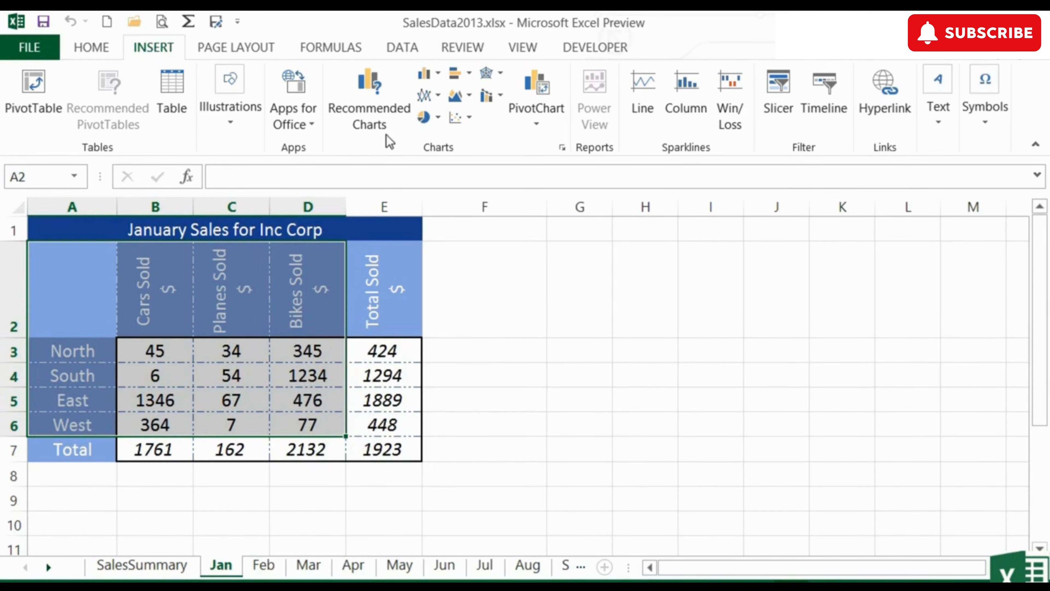
pyautogui.click(376, 108)
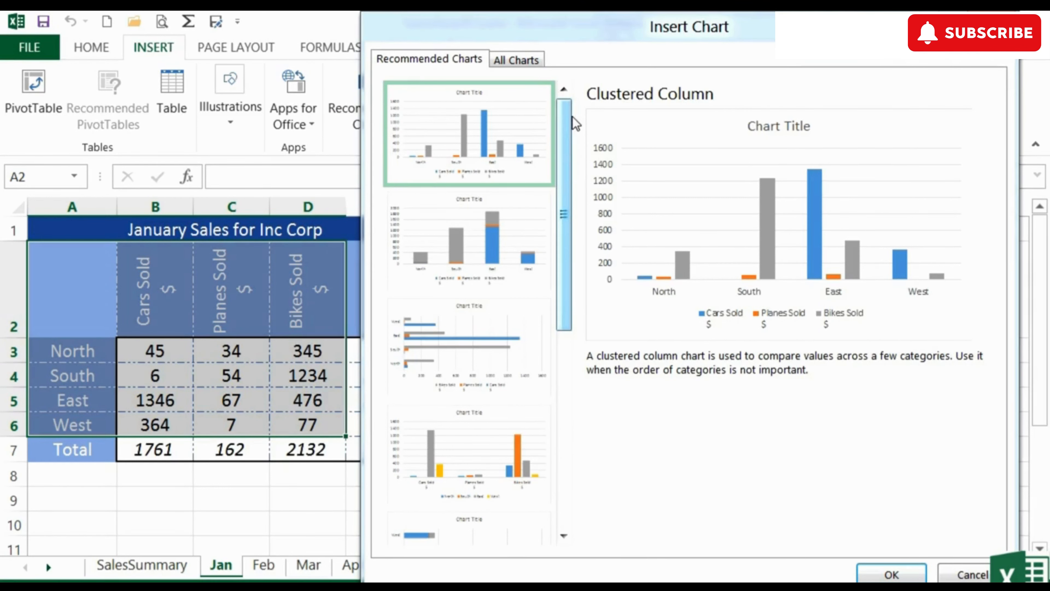
# Preview the recommended Stacked Column, Clustered Bar, product-grouped Clustered Column, Bubble and 100% Stacked Column charts for the January data
pyautogui.click(469, 231)
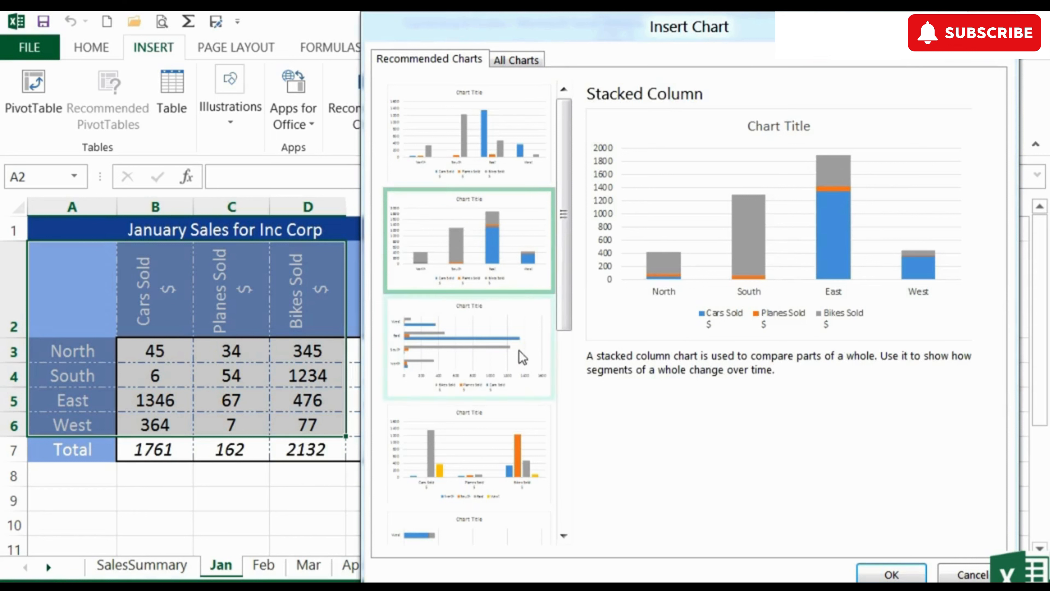
pyautogui.click(469, 337)
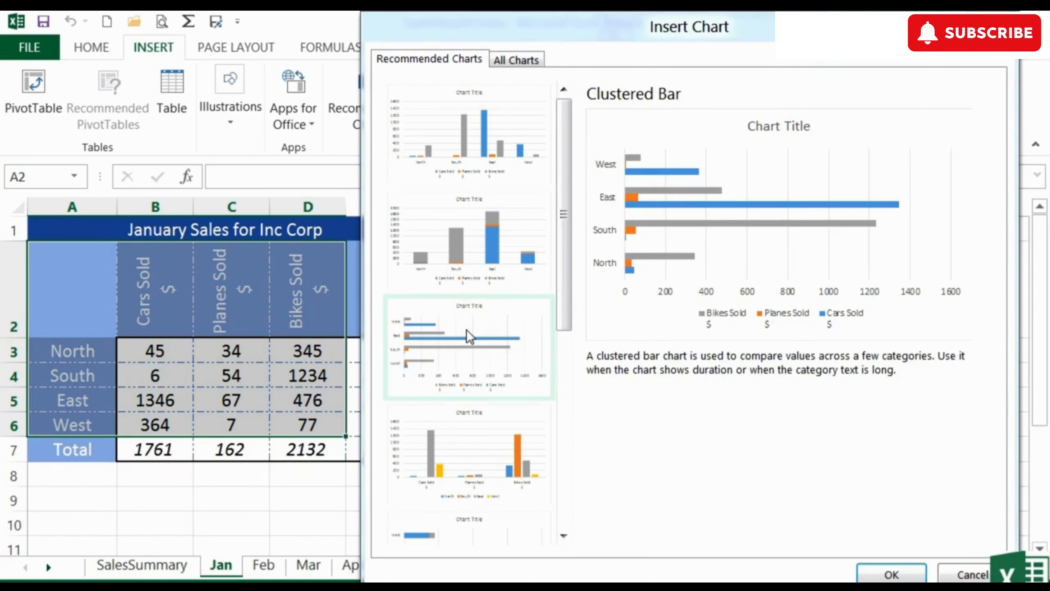
pyautogui.click(484, 248)
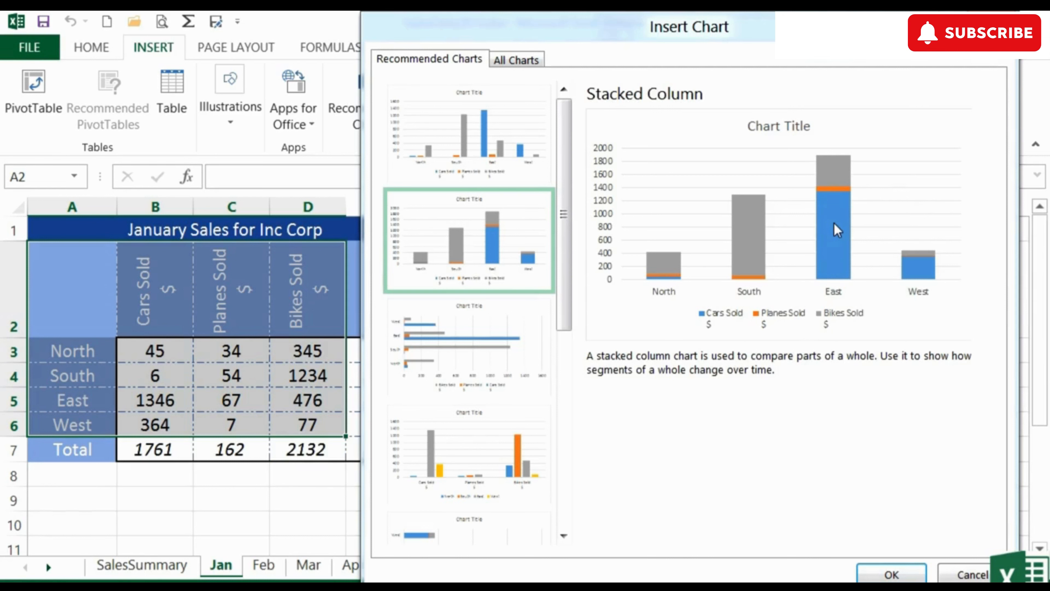
pyautogui.click(475, 420)
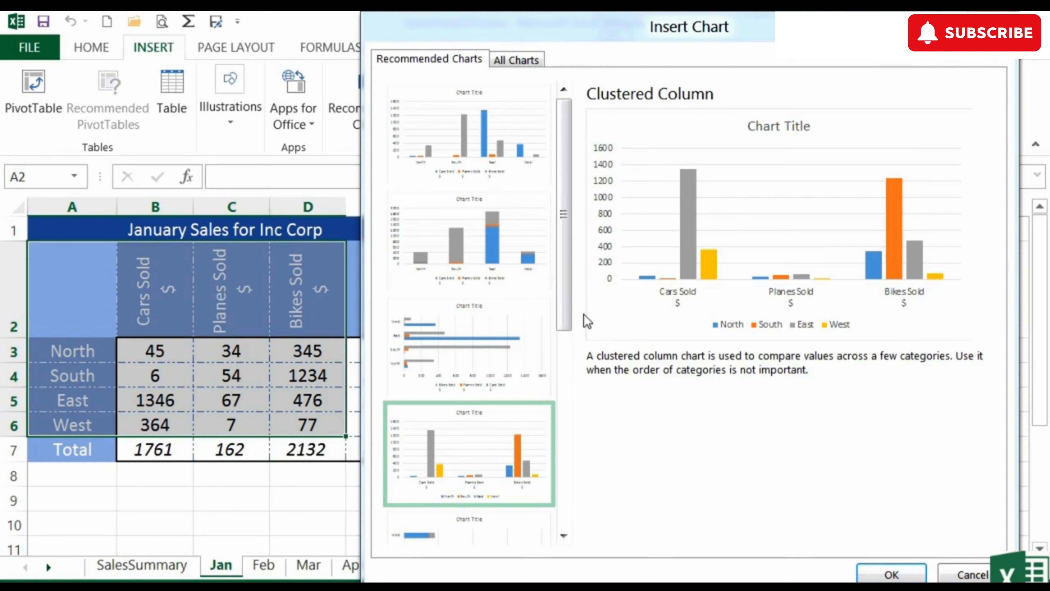
pyautogui.click(572, 380)
pyautogui.click(487, 330)
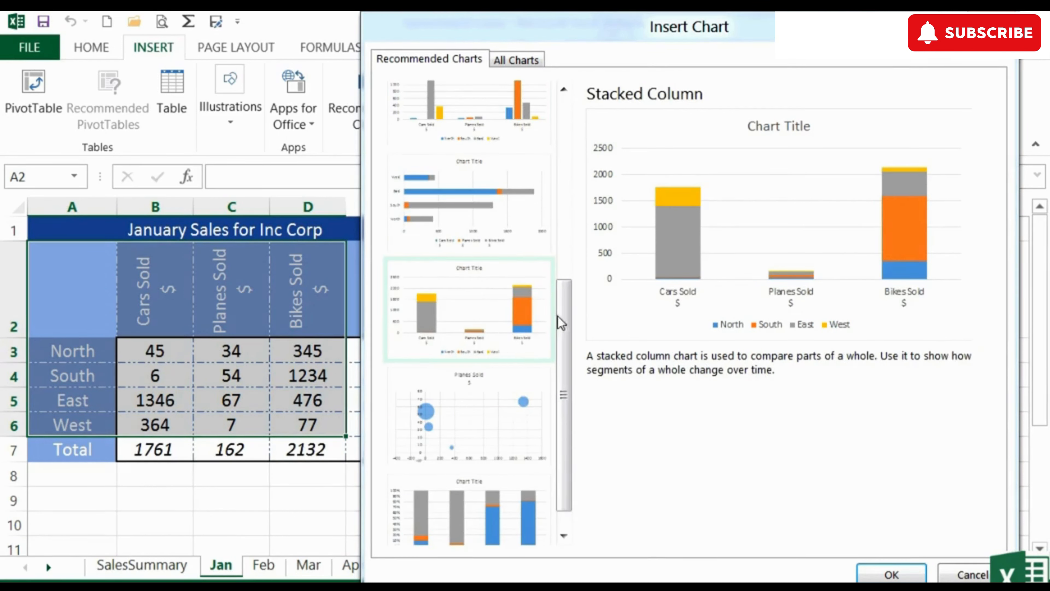
pyautogui.click(487, 420)
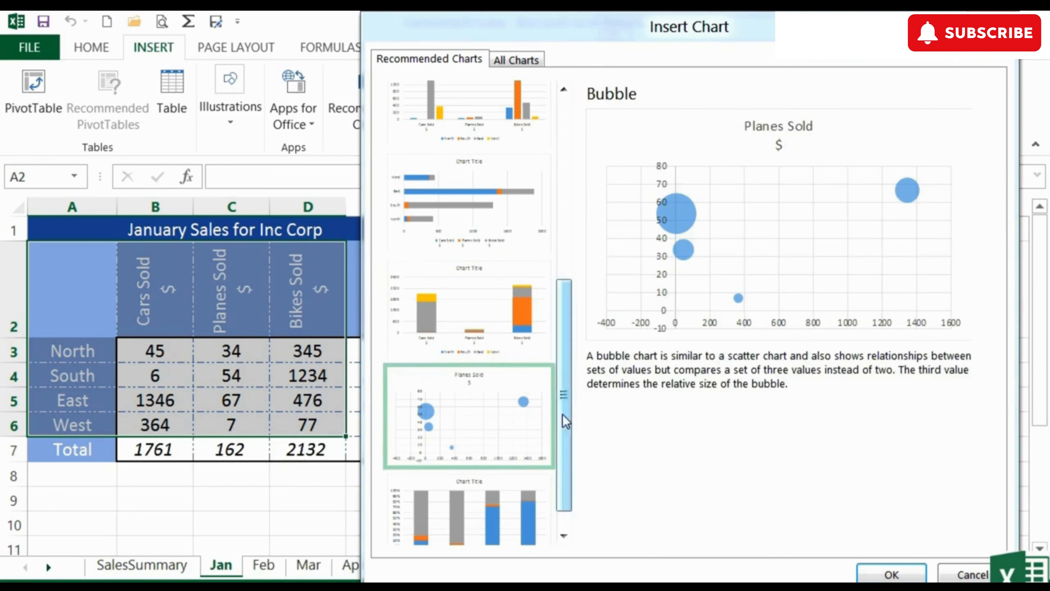
pyautogui.moveTo(566, 380); pyautogui.dragTo(565, 409)
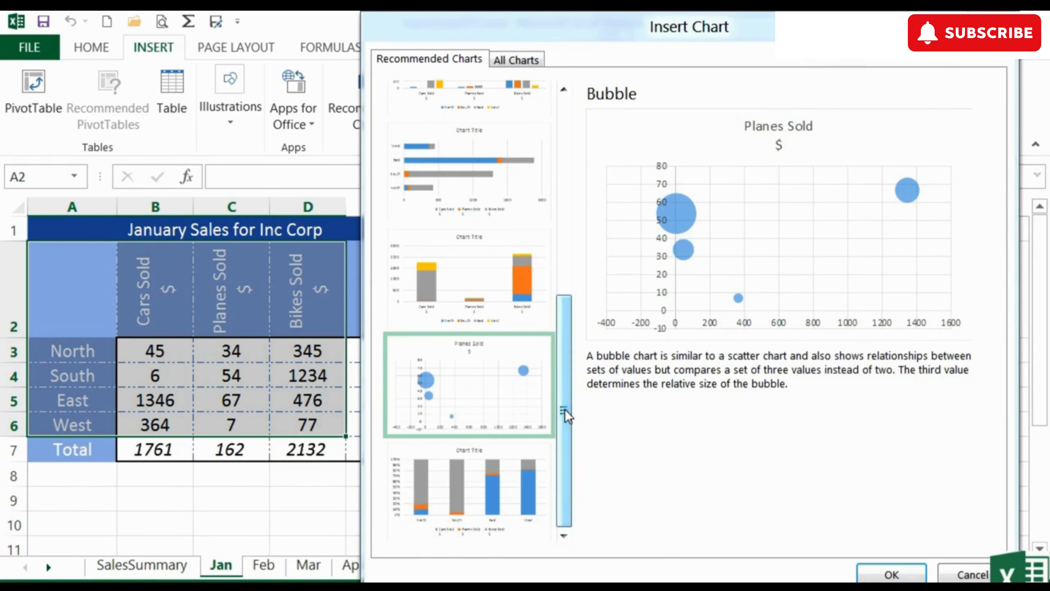
pyautogui.click(499, 486)
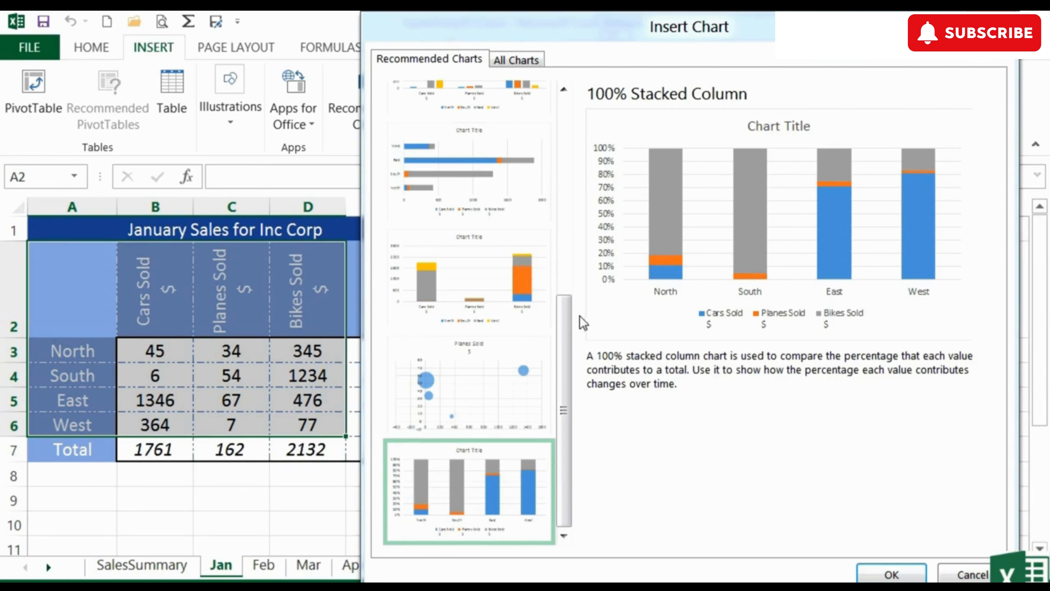
pyautogui.moveTo(568, 316); pyautogui.dragTo(573, 112)
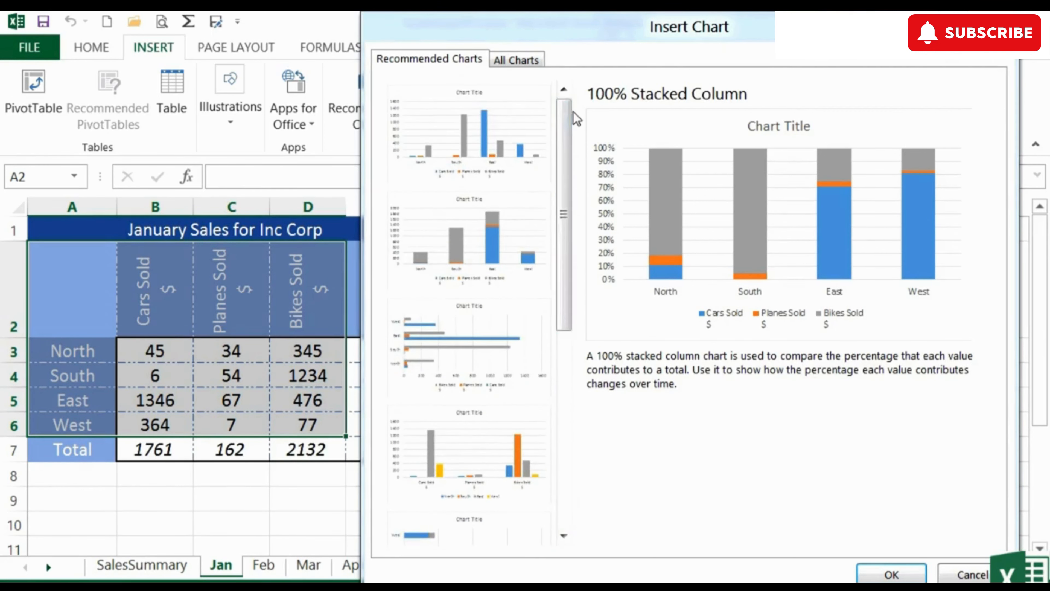
# Insert the recommended Clustered Column chart grouped by region and place it beside the January table, starting in column F
pyautogui.click(477, 129)
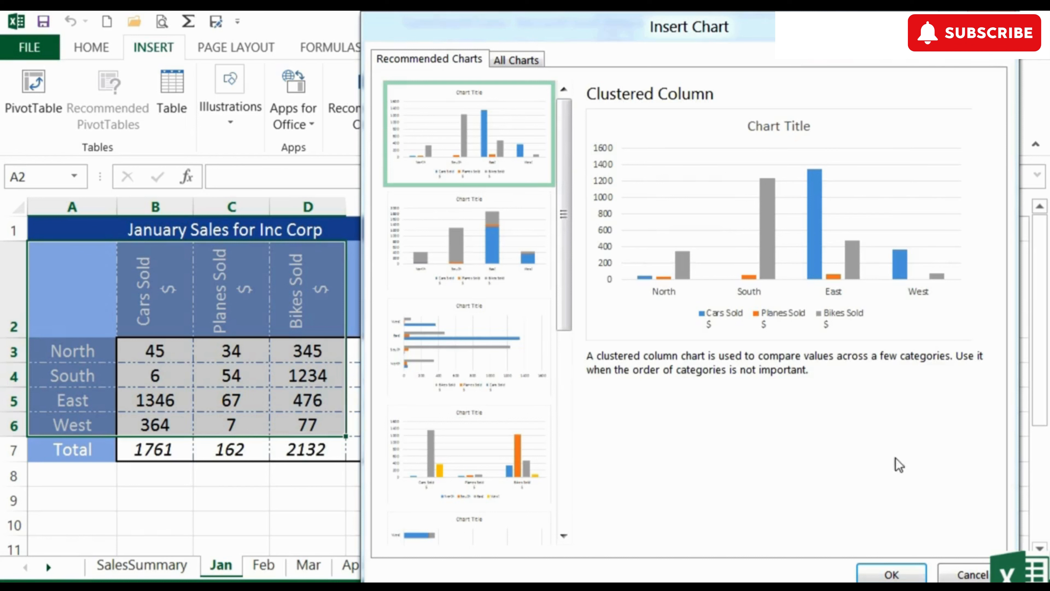
pyautogui.click(891, 575)
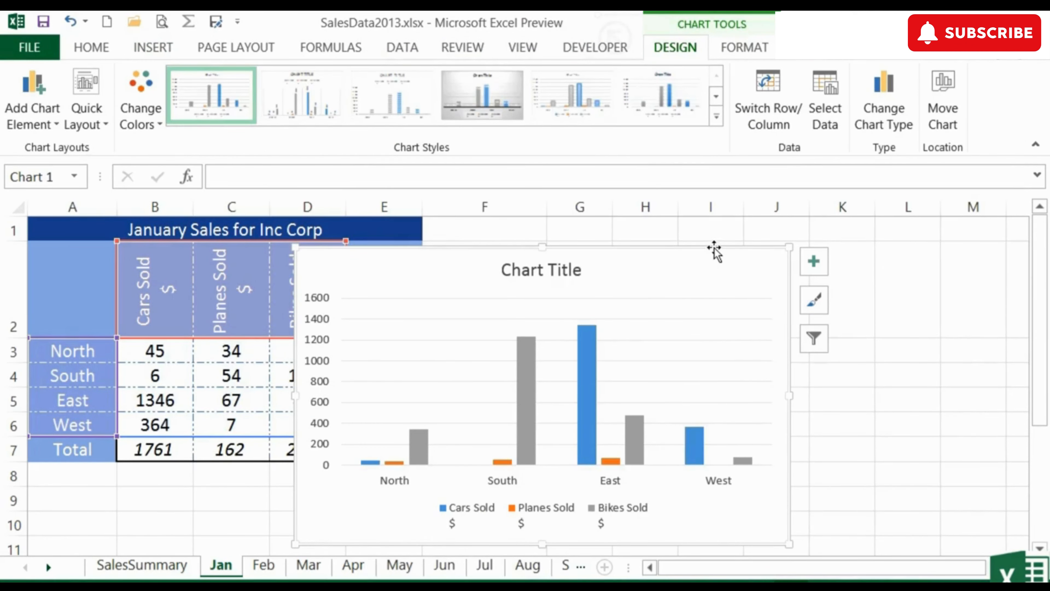
pyautogui.moveTo(715, 251); pyautogui.dragTo(915, 229)
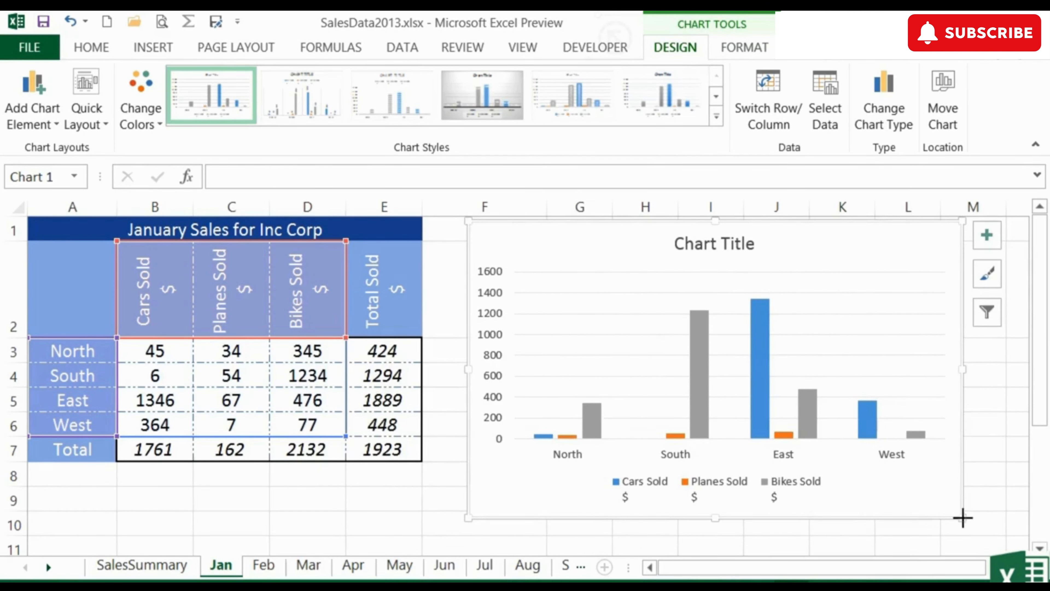
# Resize the January chart so it spans about columns F to M and reaches down to row 11
pyautogui.moveTo(962, 518); pyautogui.dragTo(855, 433)
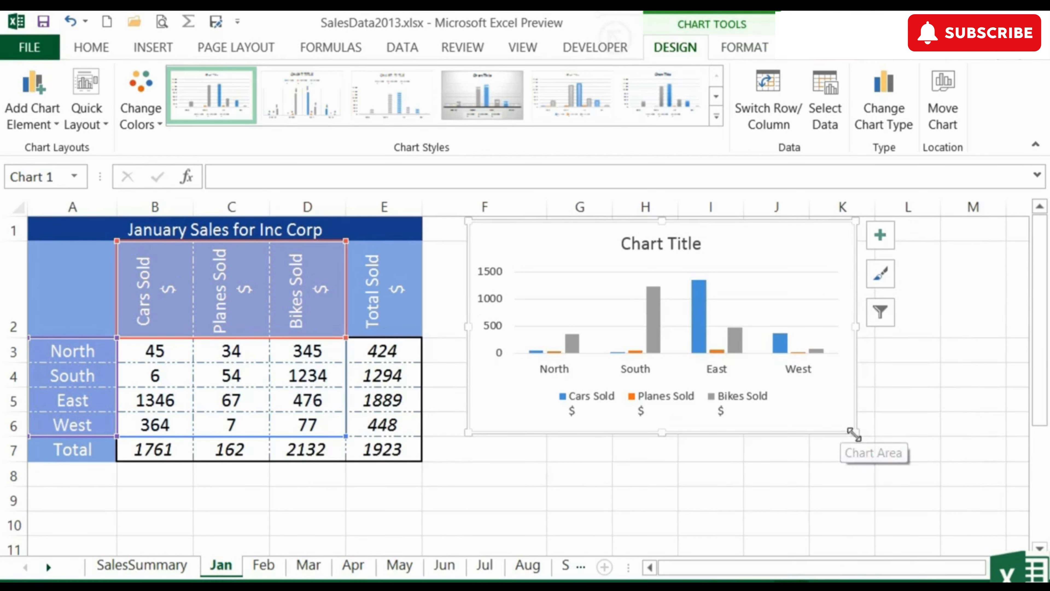
pyautogui.moveTo(662, 432); pyautogui.dragTo(660, 516)
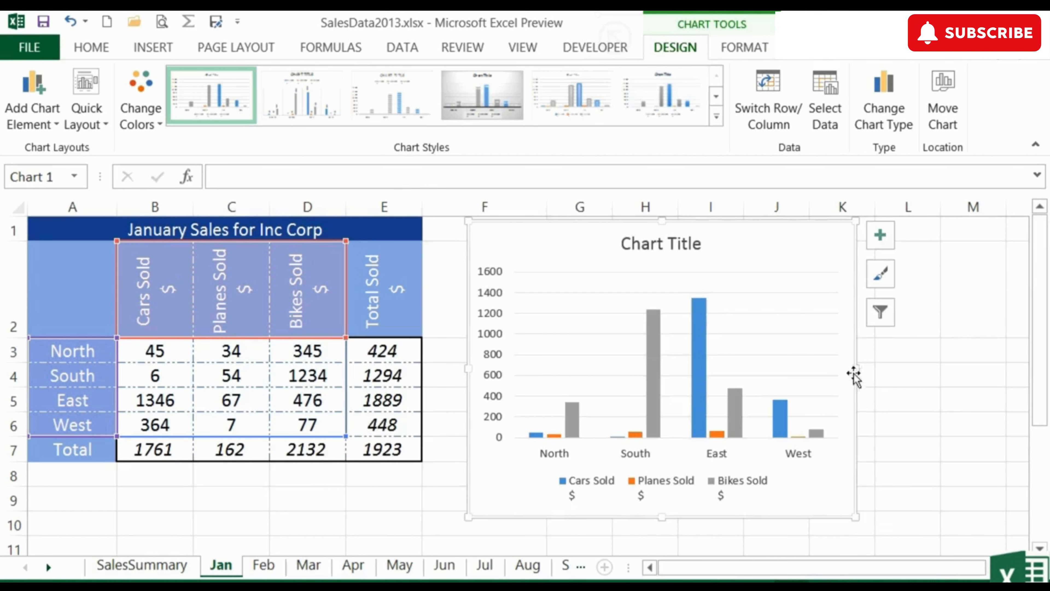
pyautogui.moveTo(663, 518); pyautogui.dragTo(663, 538)
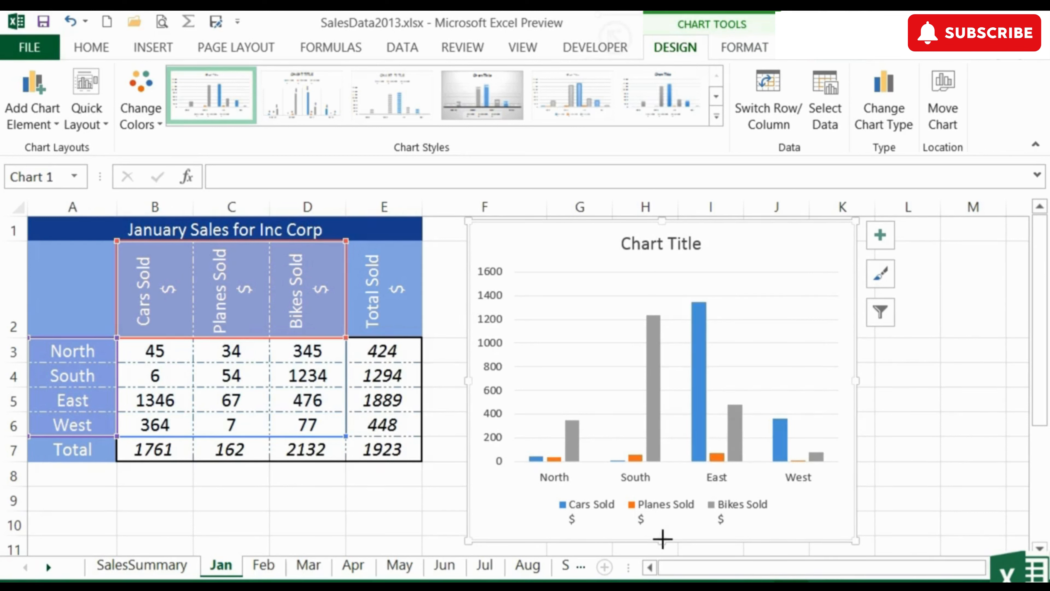
pyautogui.moveTo(663, 539); pyautogui.dragTo(660, 549)
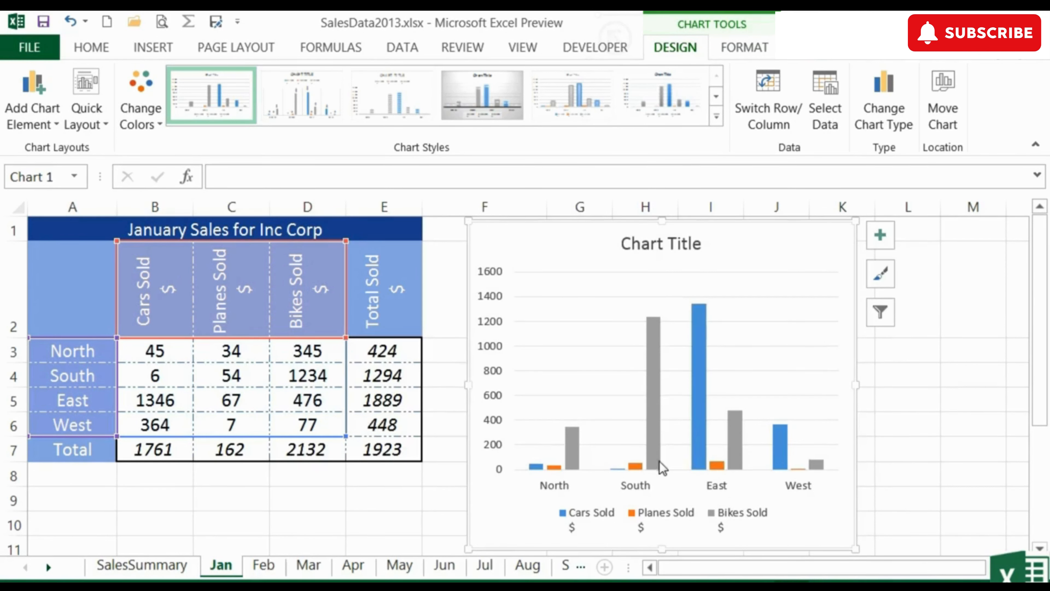
pyautogui.moveTo(855, 385); pyautogui.dragTo(990, 384)
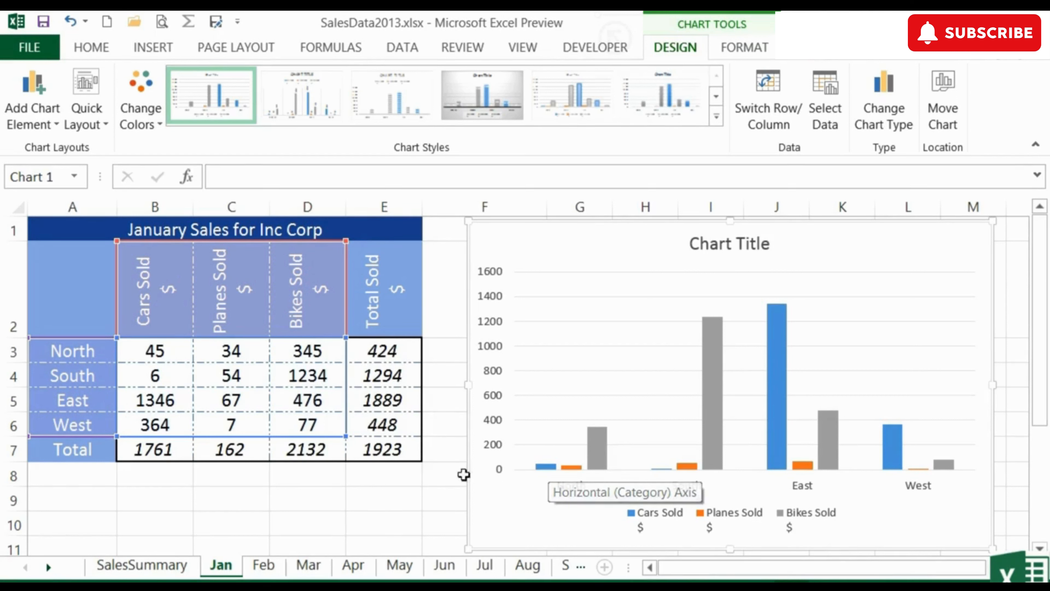
# Go to the Feb sheet and open the recommended charts with only cell B3 of the sales table selected
pyautogui.click(264, 567)
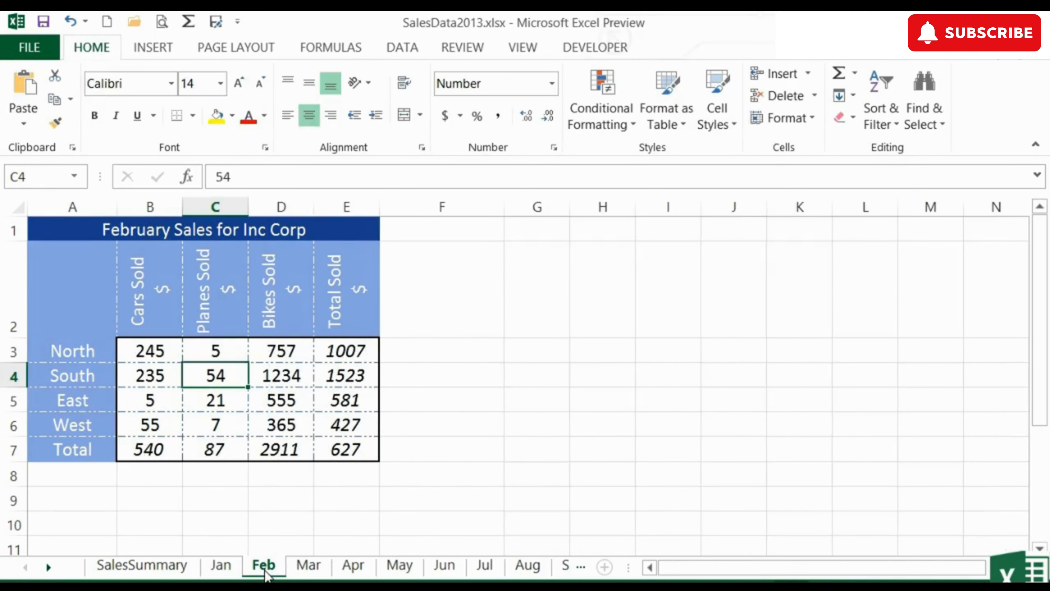
pyautogui.click(160, 353)
pyautogui.click(170, 50)
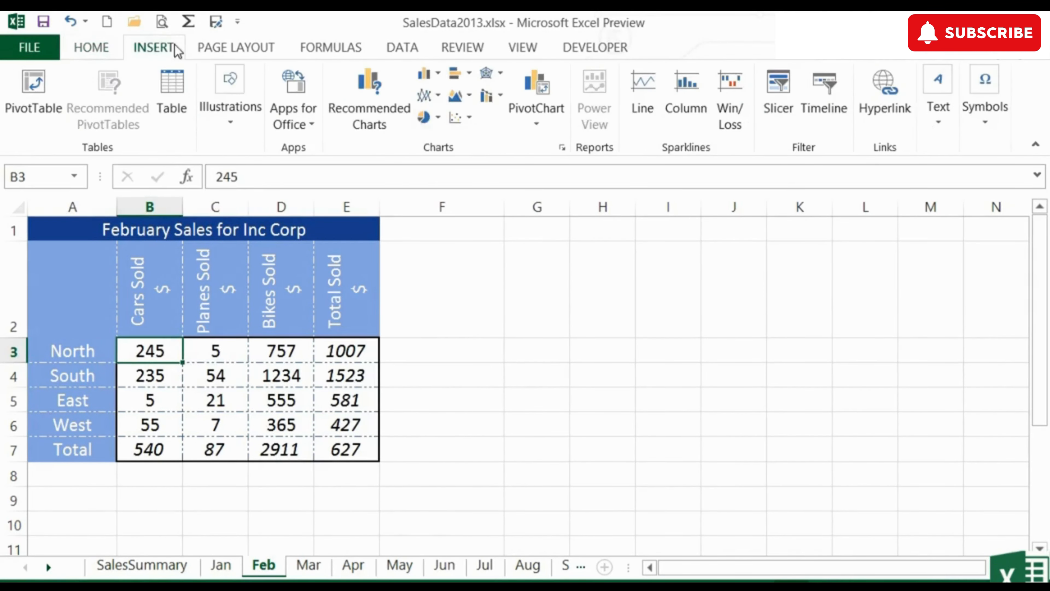
pyautogui.click(356, 109)
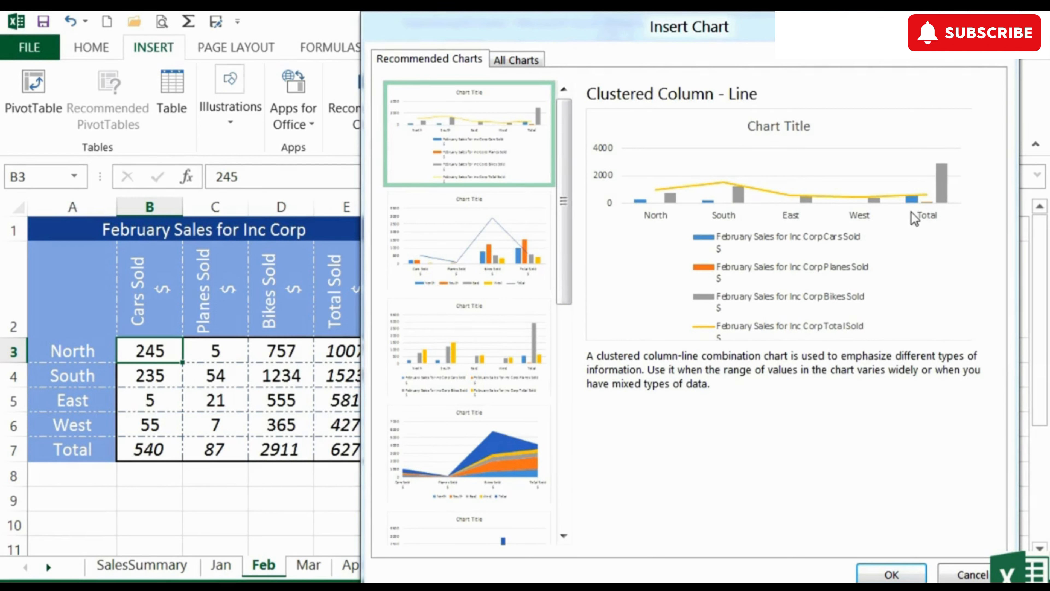
# Preview the recommended Clustered Column - Line, Stacked Area, Clustered Bar and Line charts for February, and leave without inserting any
pyautogui.click(498, 229)
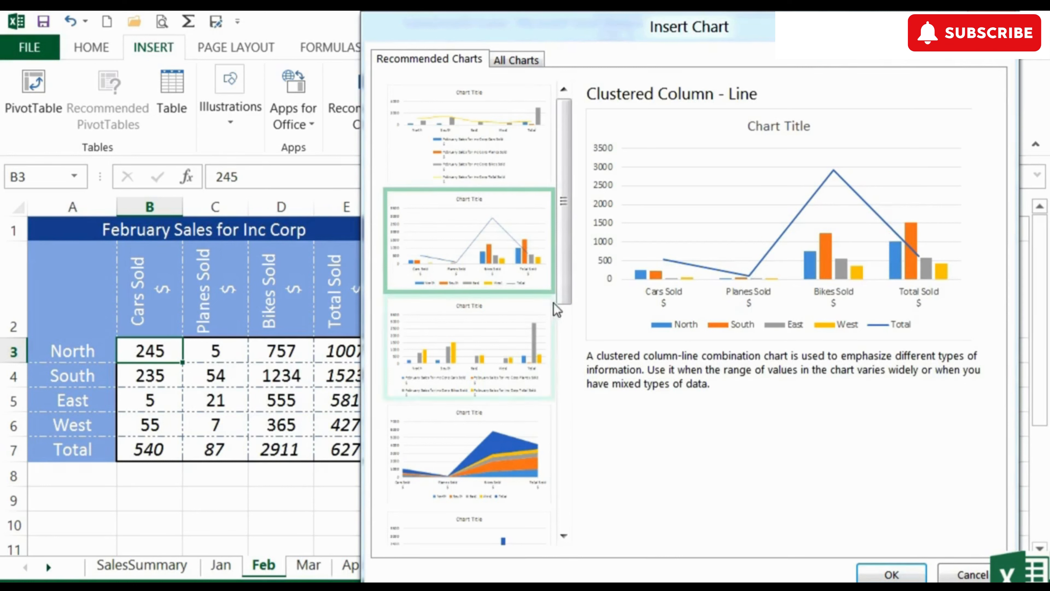
pyautogui.moveTo(561, 302); pyautogui.dragTo(560, 353)
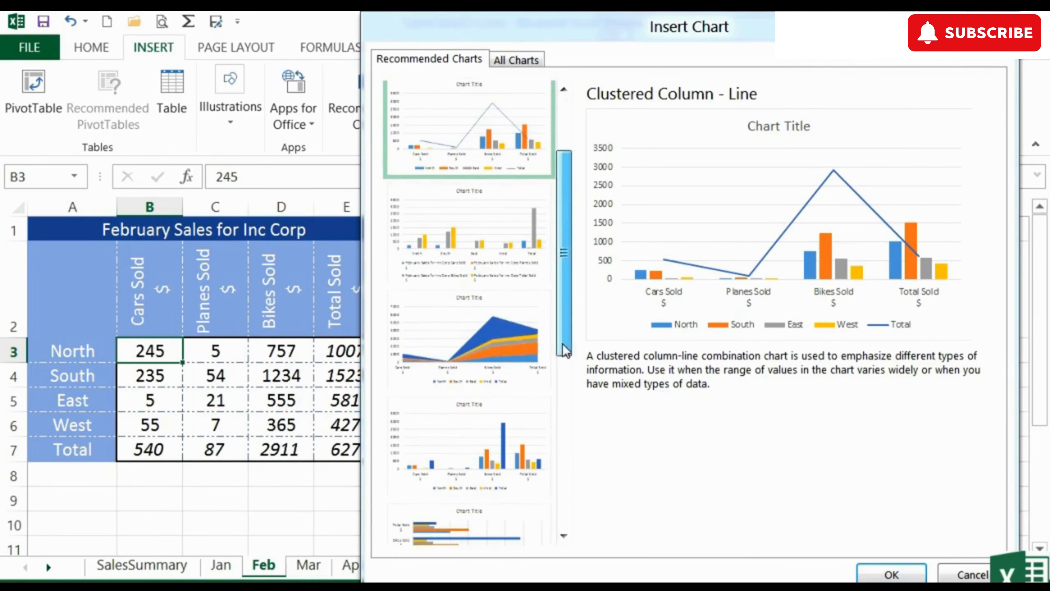
pyautogui.click(499, 335)
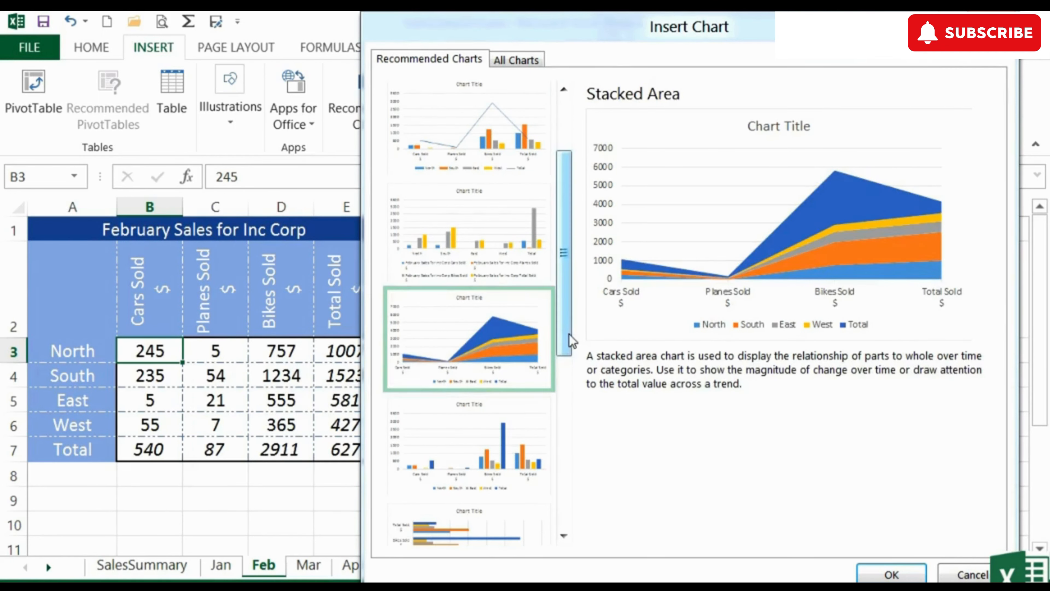
pyautogui.moveTo(570, 342); pyautogui.dragTo(563, 424)
pyautogui.click(489, 357)
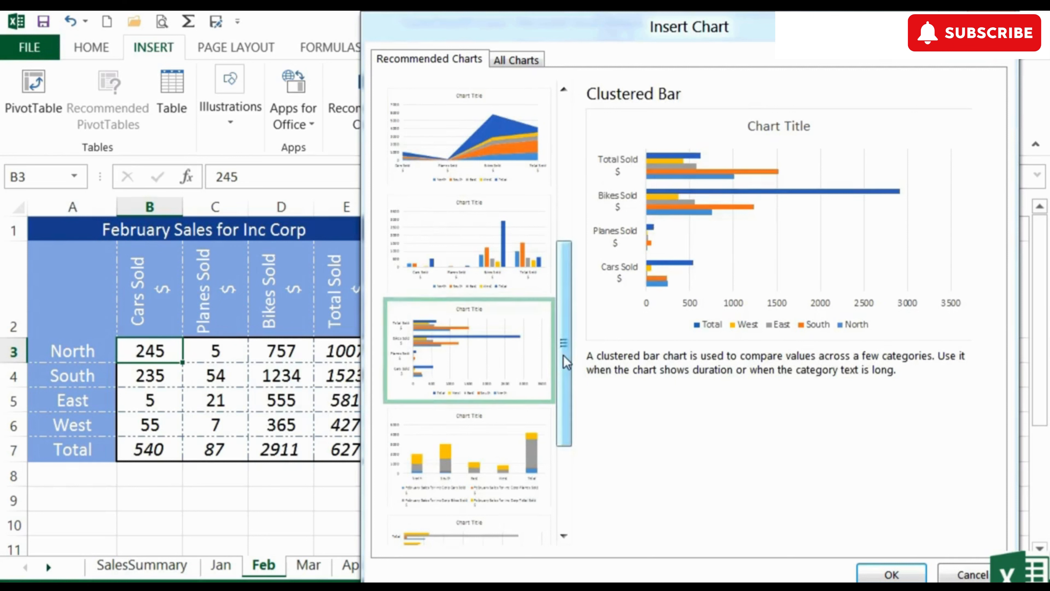
pyautogui.moveTo(566, 363); pyautogui.dragTo(556, 476)
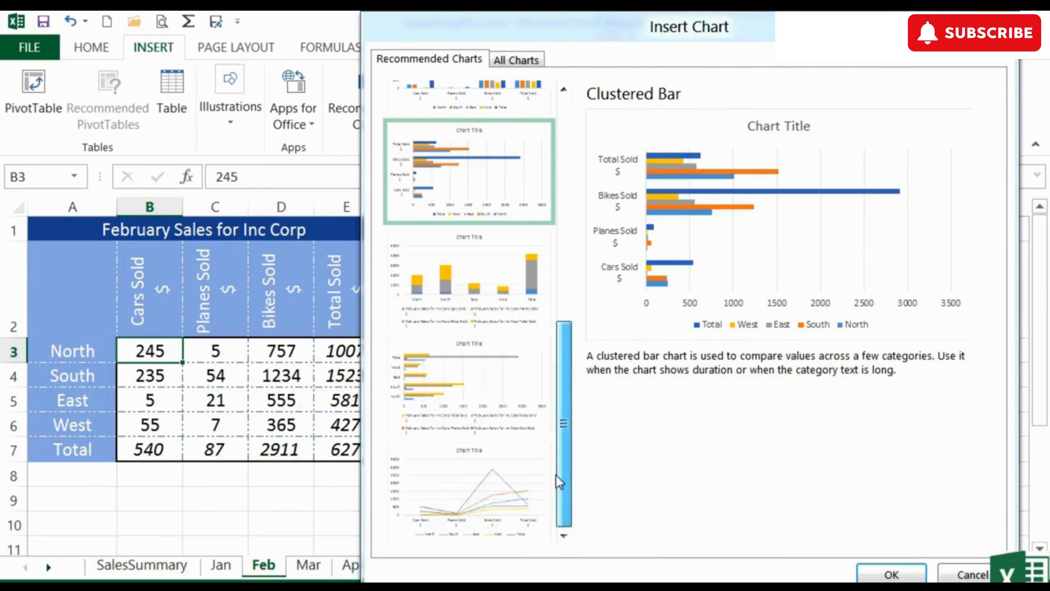
pyautogui.click(489, 488)
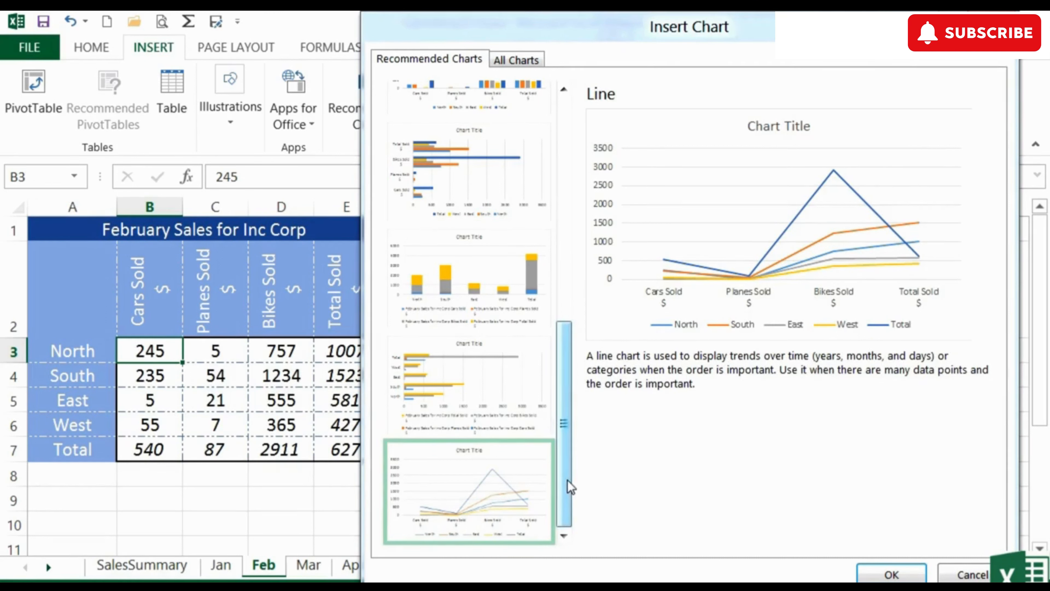
pyautogui.moveTo(567, 480); pyautogui.dragTo(583, 238)
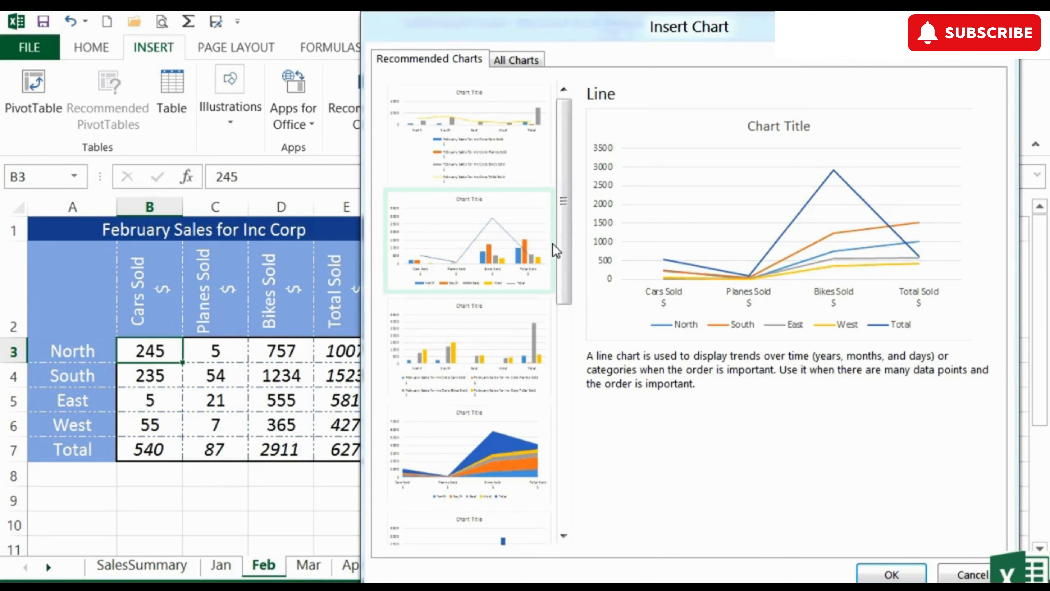
pyautogui.click(954, 573)
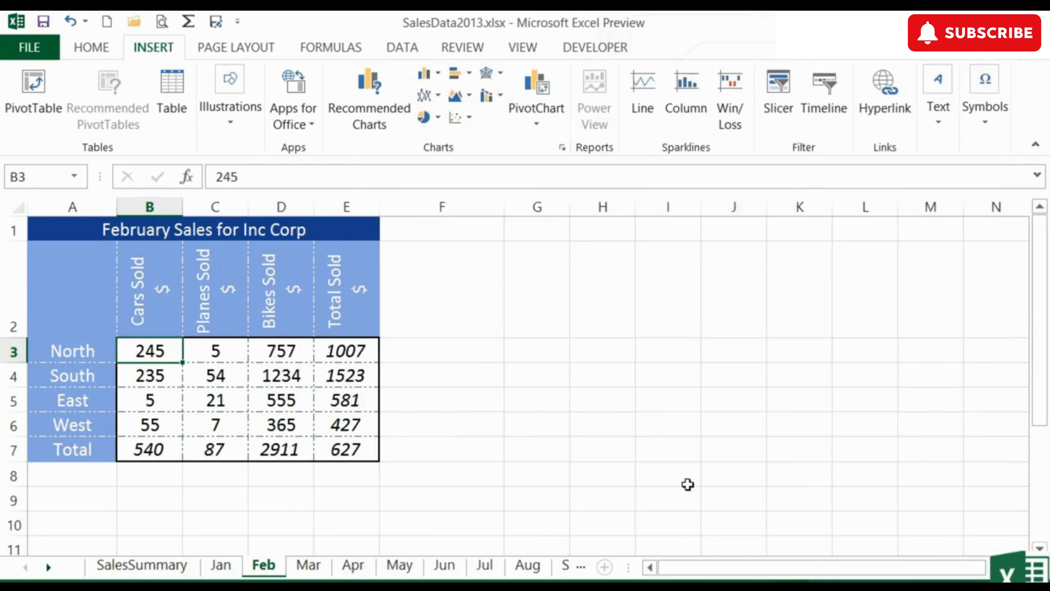
# Insert the recommended Clustered Column chart grouped by product for the February data in A2:D6 and place it beside the table
pyautogui.moveTo(298, 427); pyautogui.dragTo(82, 287)
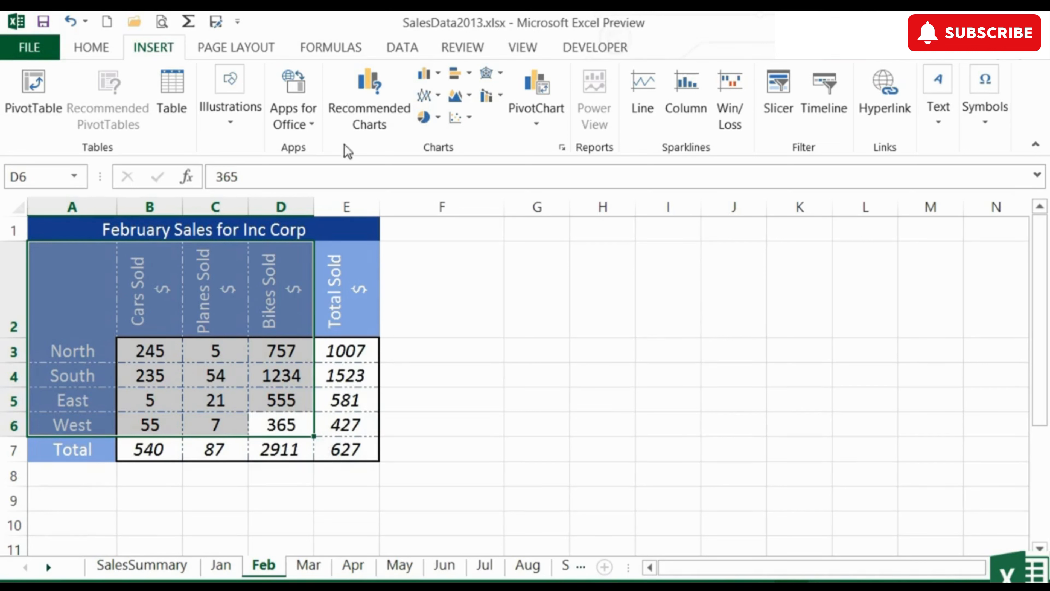
pyautogui.click(351, 106)
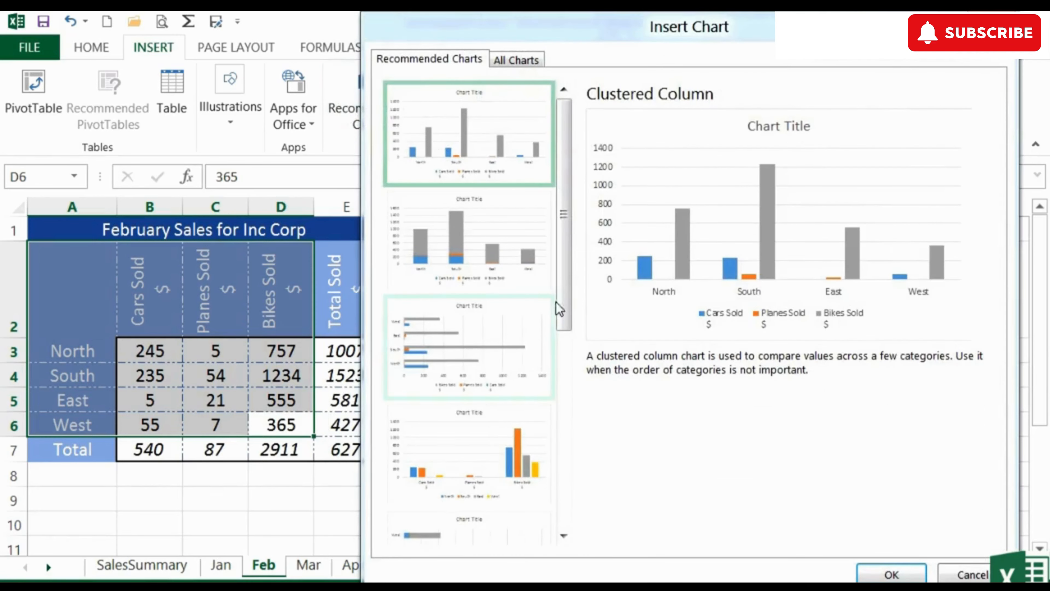
pyautogui.moveTo(568, 293); pyautogui.dragTo(551, 328)
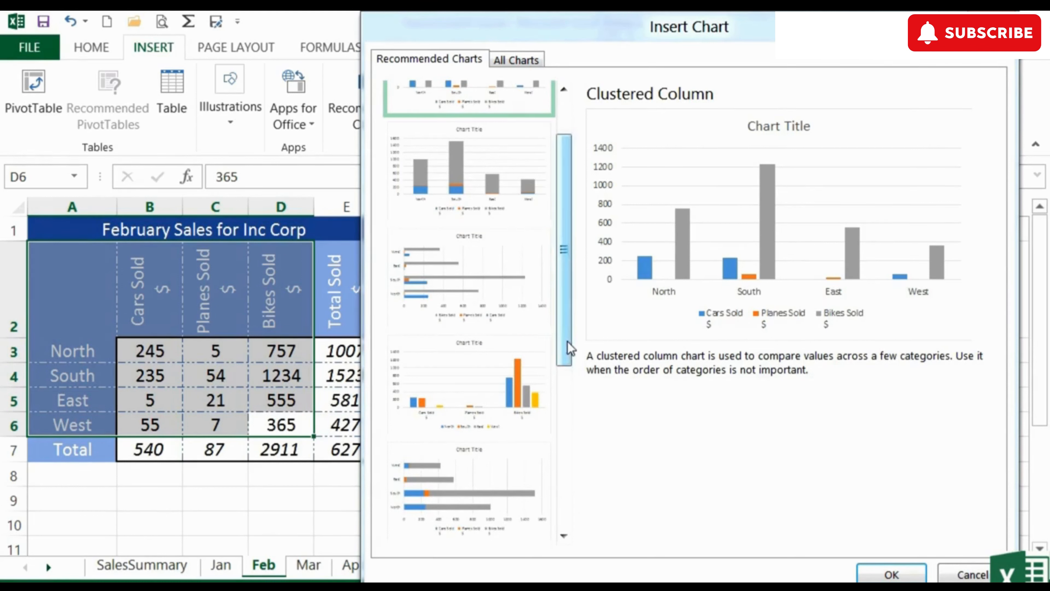
pyautogui.click(508, 391)
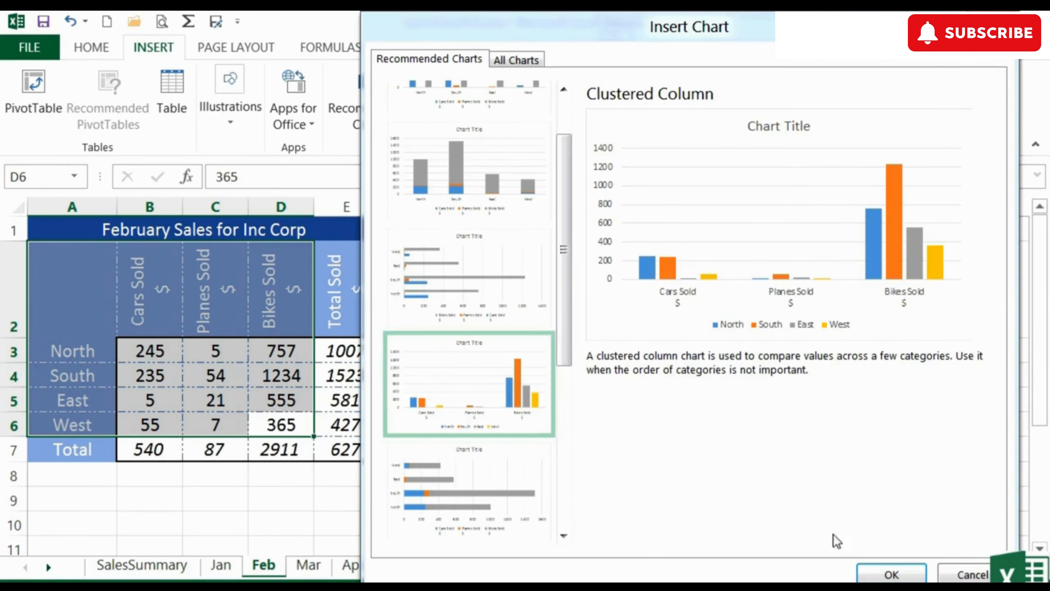
pyautogui.click(891, 573)
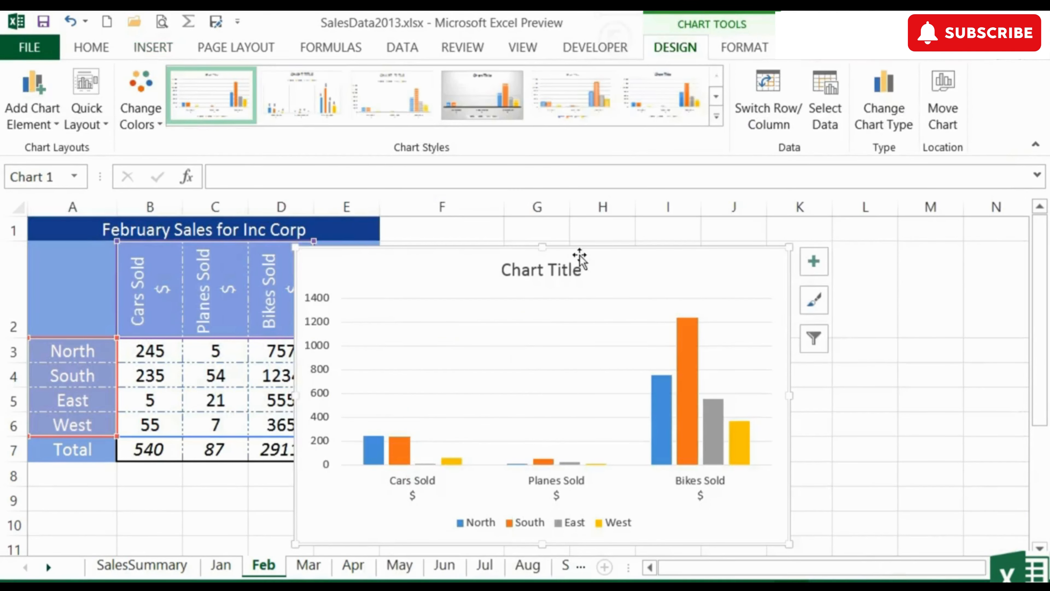
pyautogui.moveTo(579, 260)
pyautogui.mouseDown()
pyautogui.moveTo(678, 258)
pyautogui.moveTo(750, 227)
pyautogui.moveTo(720, 235)
pyautogui.mouseUp()
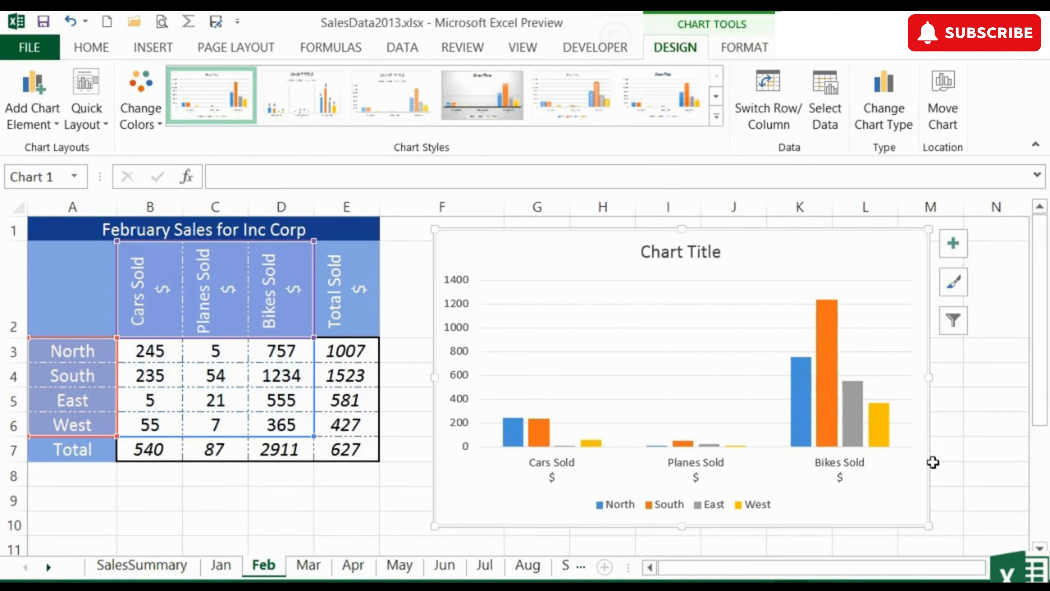